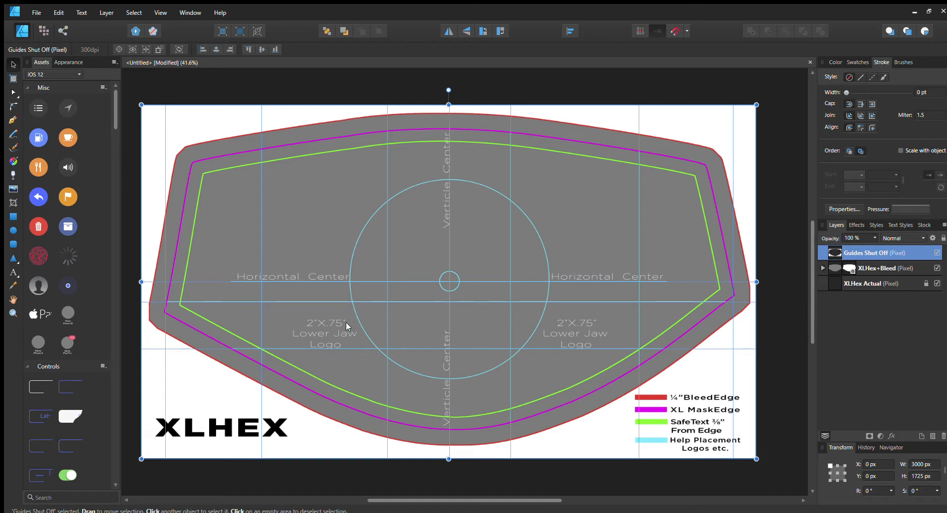
# Place the baby goats image on the template, scale it to about 2090 × 1387 px and position it over the mask shape
pyautogui.click(415, 170)
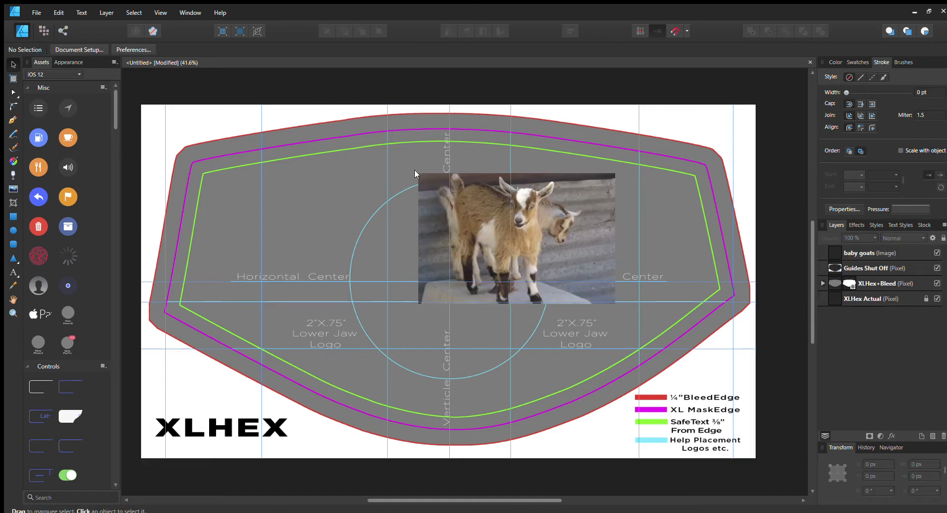
pyautogui.click(550, 223)
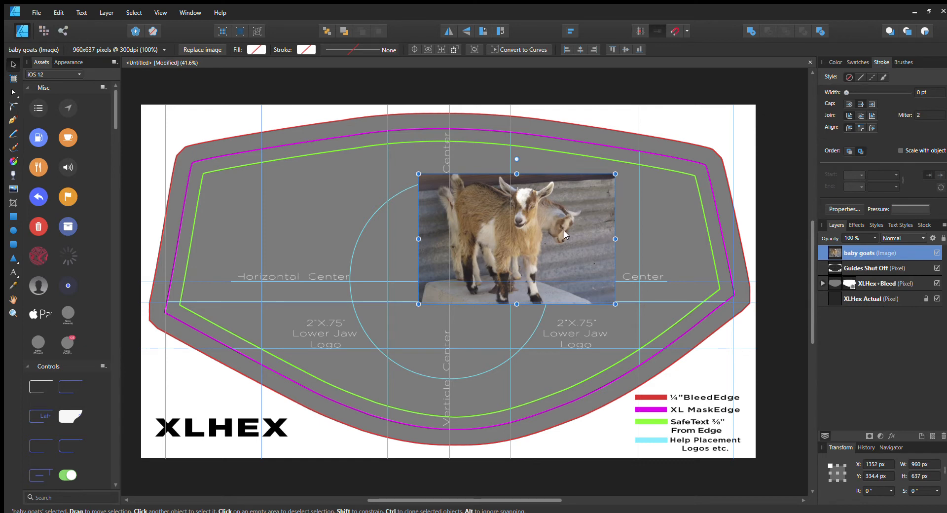
pyautogui.moveTo(563, 238); pyautogui.dragTo(496, 254)
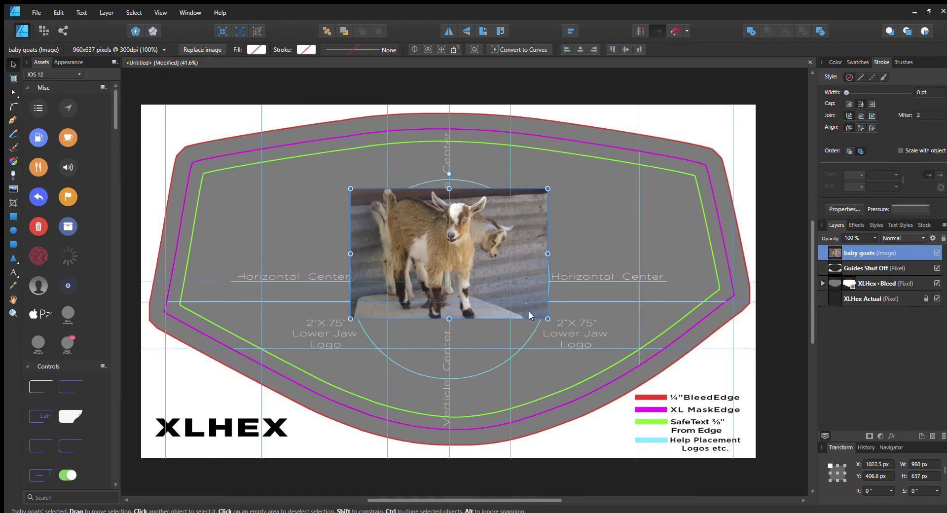
pyautogui.moveTo(546, 318); pyautogui.dragTo(779, 473)
pyautogui.moveTo(679, 406); pyautogui.dragTo(567, 353)
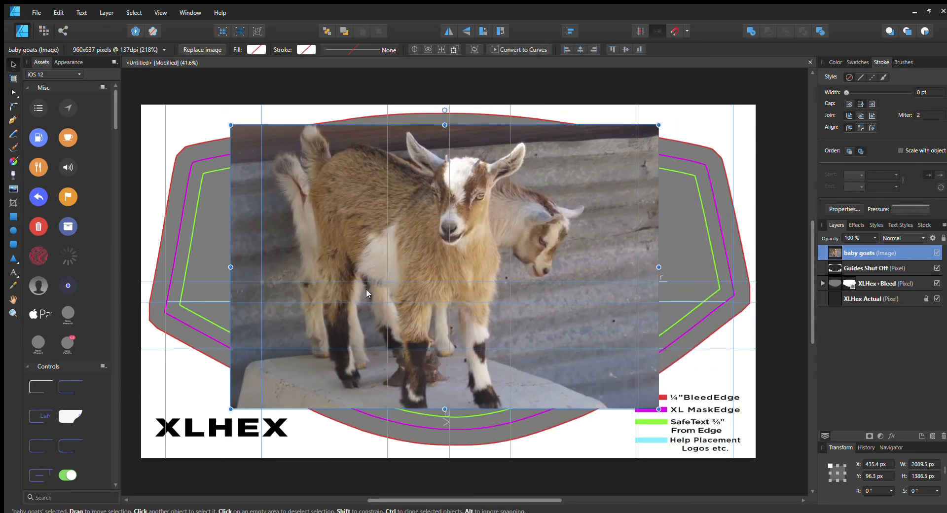
# Nest the baby goats layer inside the XLHex+Bleed layer, directly above Text or PNG, so the mask clips it
pyautogui.click(821, 282)
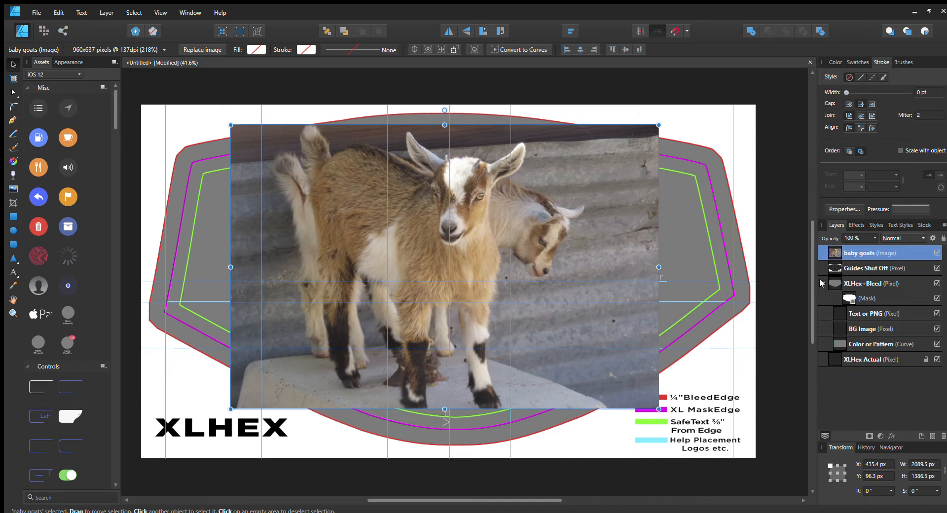
pyautogui.click(821, 282)
pyautogui.moveTo(834, 255); pyautogui.dragTo(843, 291)
pyautogui.click(821, 268)
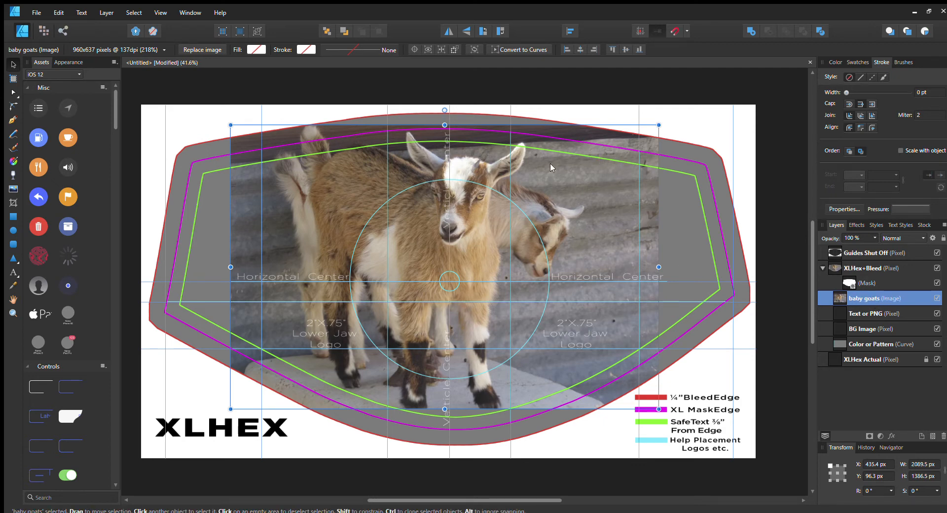
# Stretch the goat image to about 2956 × 1660 px so it covers the template out to the red bleed edge
pyautogui.moveTo(230, 125)
pyautogui.mouseDown()
pyautogui.moveTo(197, 105)
pyautogui.moveTo(252, 129)
pyautogui.moveTo(240, 131)
pyautogui.mouseUp()
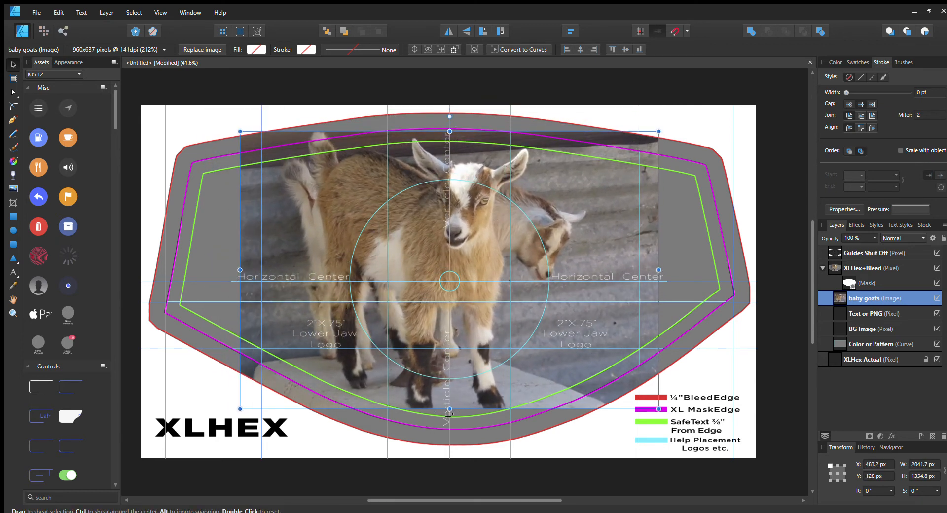
pyautogui.moveTo(659, 270); pyautogui.dragTo(751, 269)
pyautogui.moveTo(239, 270); pyautogui.dragTo(145, 269)
pyautogui.moveTo(448, 132); pyautogui.dragTo(448, 108)
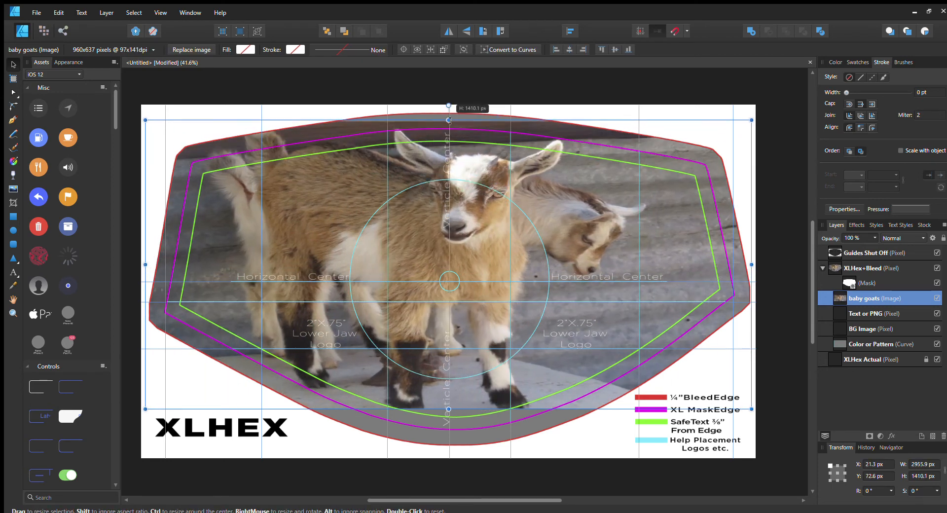
pyautogui.moveTo(449, 409); pyautogui.dragTo(448, 448)
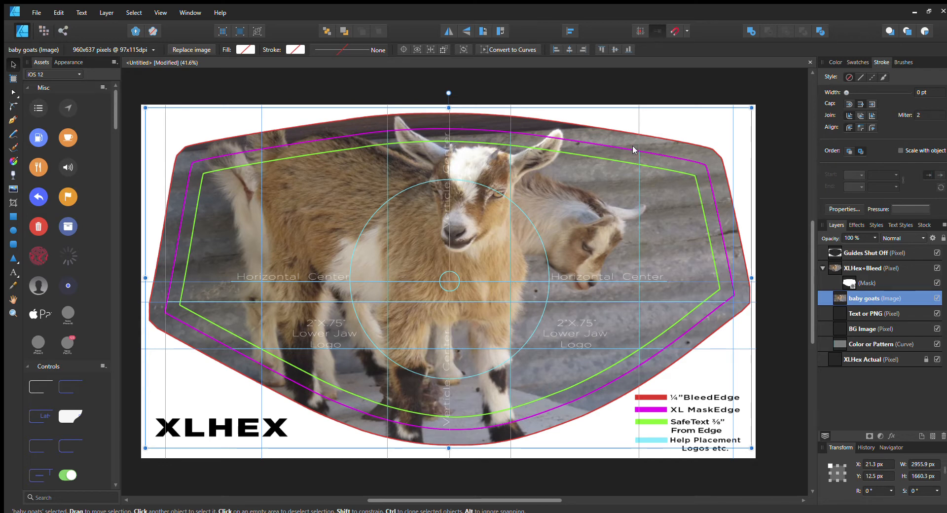
# Readjust the goat image's top and side edges to make it about 2836 × 1639 px
pyautogui.moveTo(448, 109); pyautogui.dragTo(447, 132)
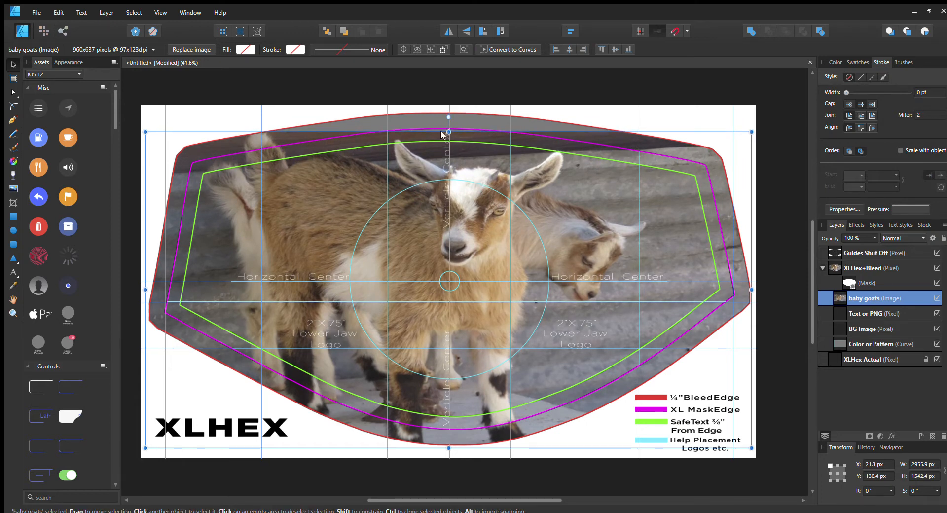
pyautogui.moveTo(145, 290); pyautogui.dragTo(161, 291)
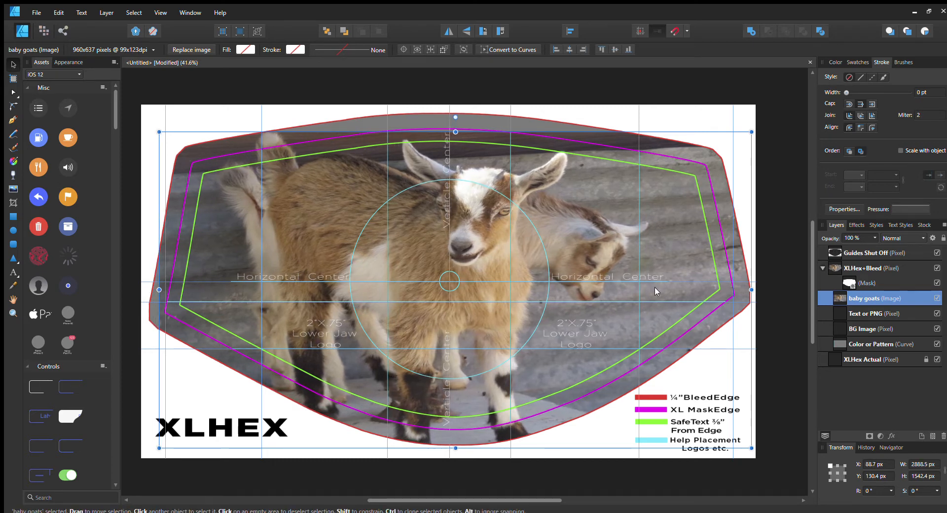
pyautogui.moveTo(756, 292); pyautogui.dragTo(746, 291)
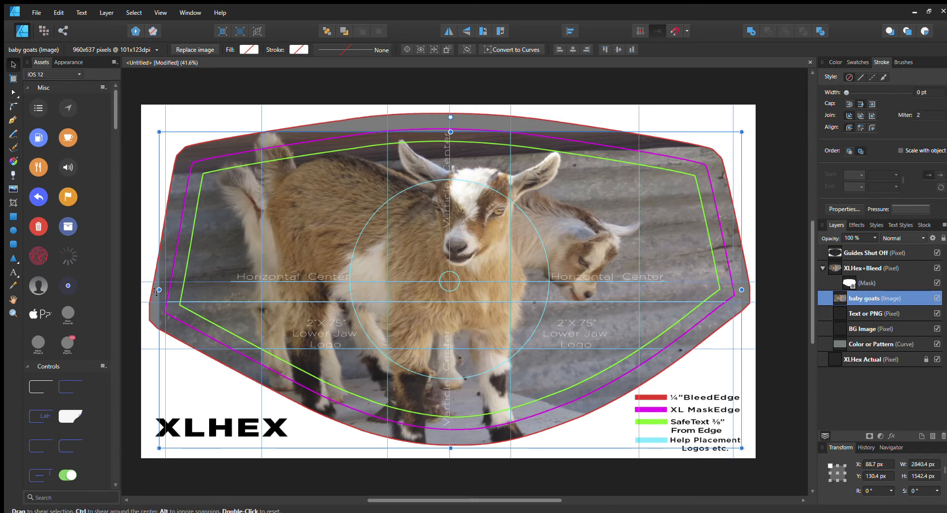
pyautogui.moveTo(161, 290); pyautogui.dragTo(163, 290)
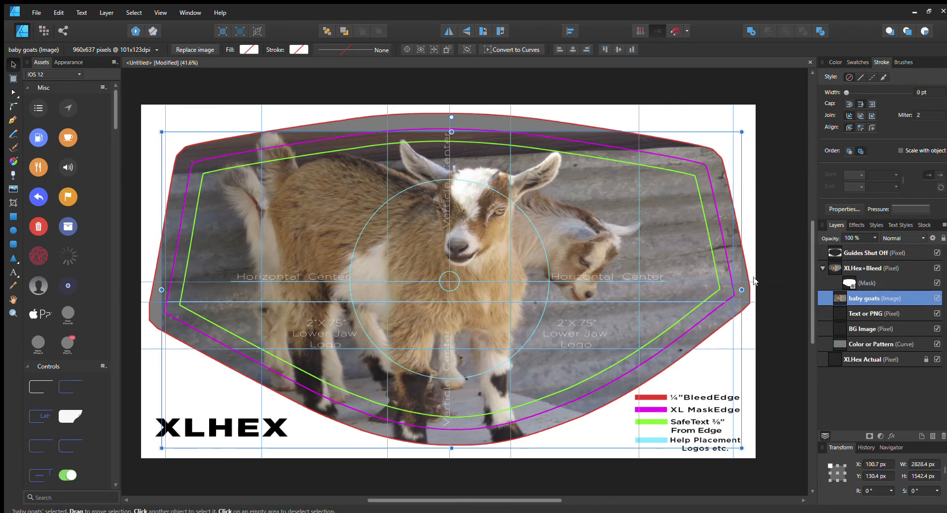
pyautogui.moveTo(741, 290); pyautogui.dragTo(743, 290)
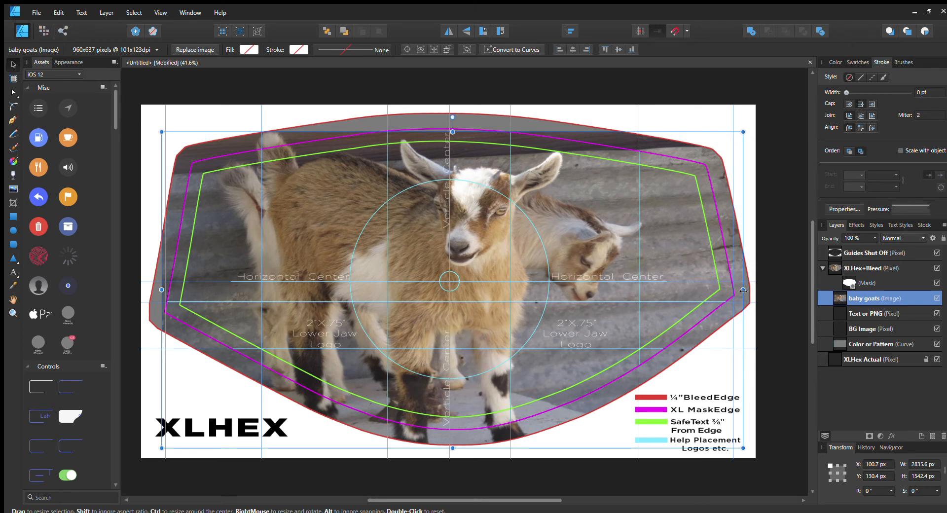
pyautogui.moveTo(452, 132); pyautogui.dragTo(452, 112)
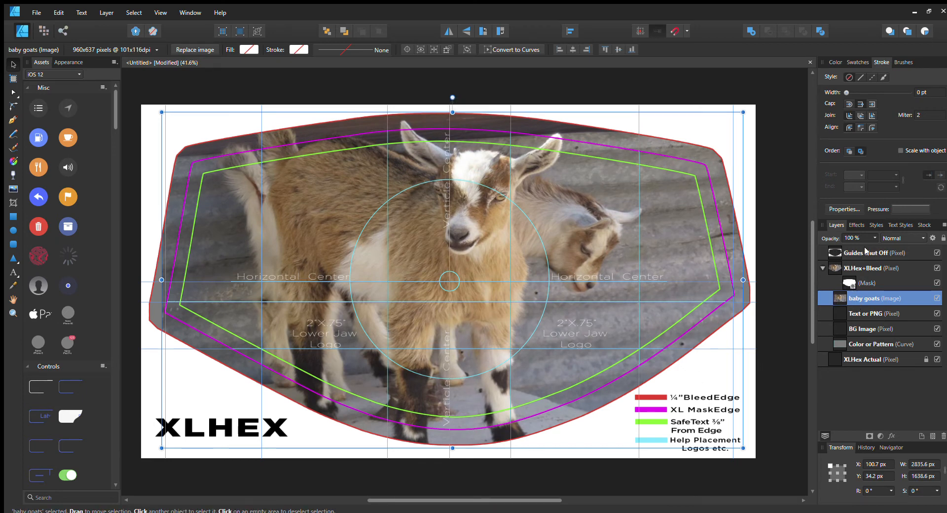
# Hide the Guides Shut Off layer and widen the goat image to about 2932 px to fill both side corners of the mask
pyautogui.click(936, 252)
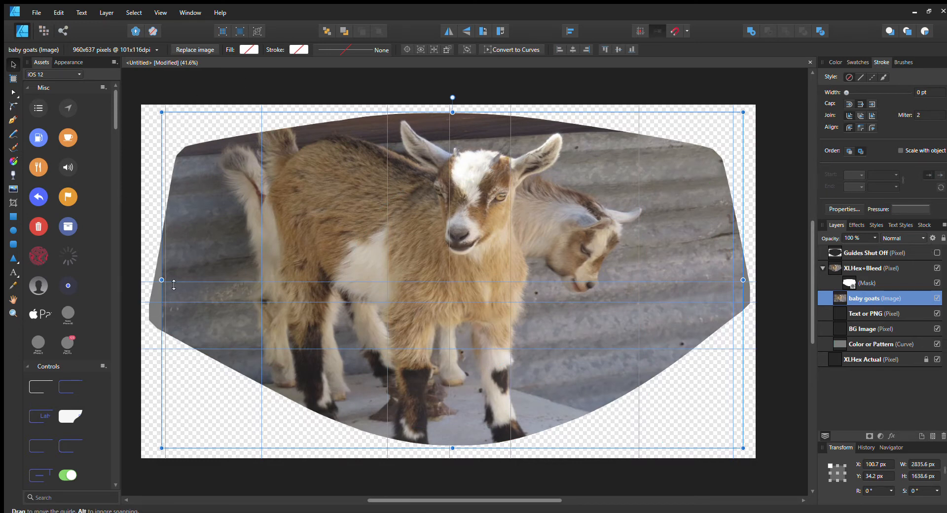
pyautogui.moveTo(160, 280); pyautogui.dragTo(149, 280)
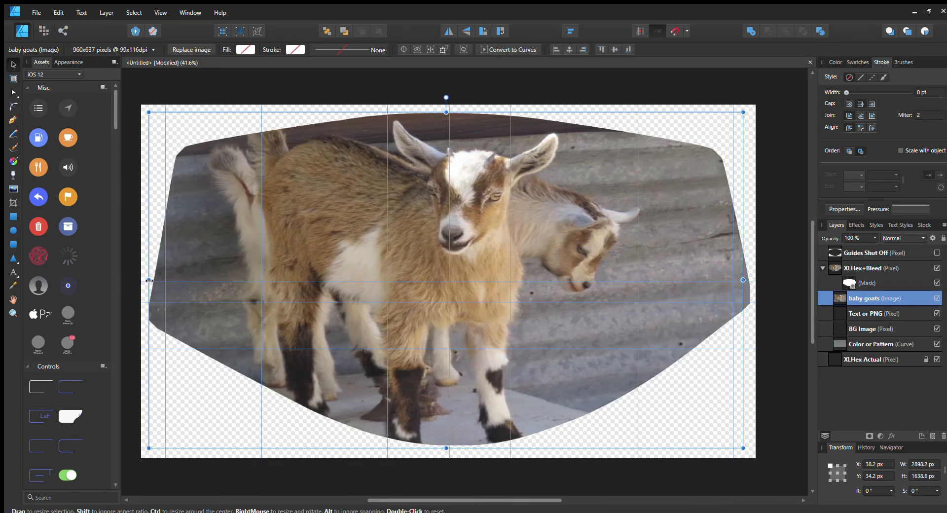
pyautogui.moveTo(743, 280); pyautogui.dragTo(749, 280)
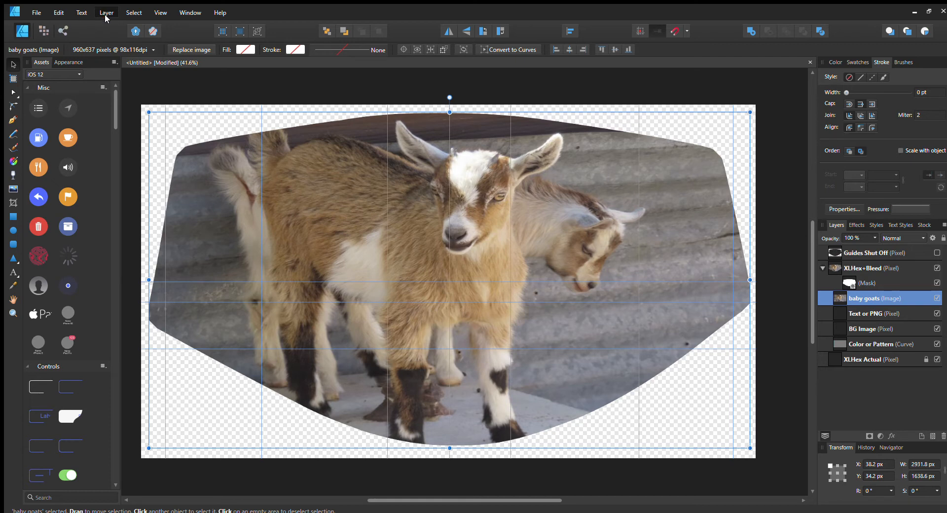
pyautogui.click(270, 80)
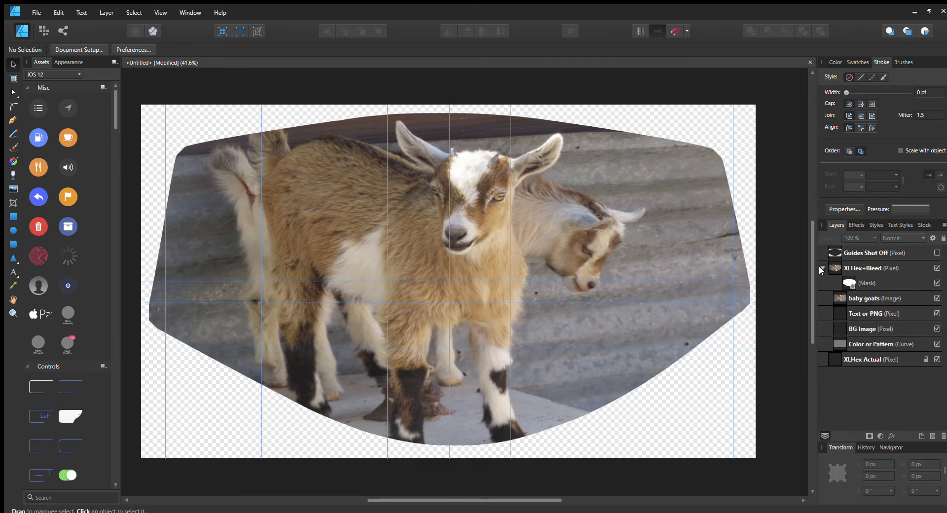
# Add the art text "Hello" in 12 pt Arial over the goat's face
pyautogui.click(11, 274)
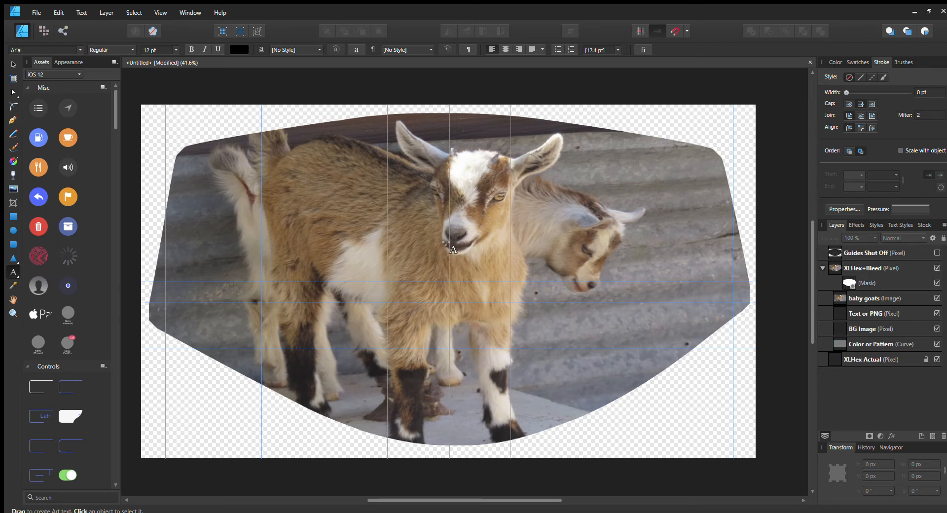
pyautogui.click(434, 245)
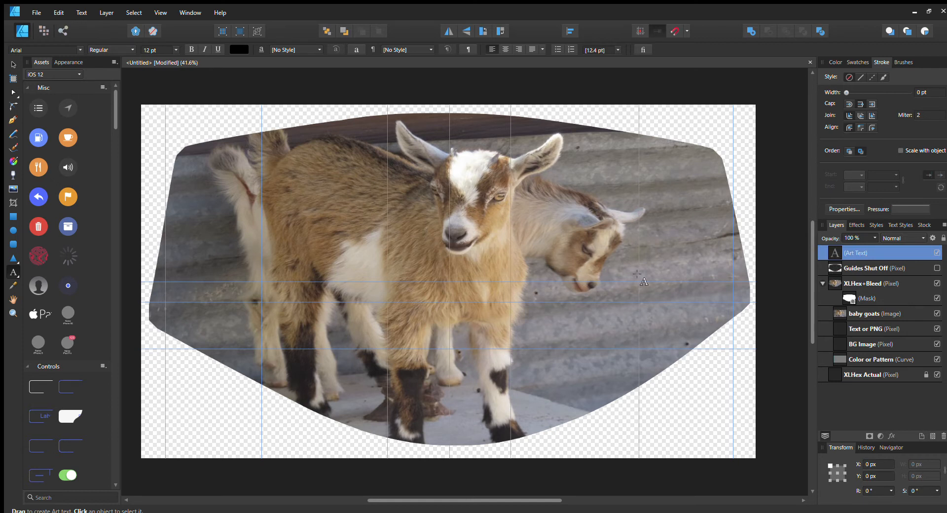
pyautogui.write('Heloo')
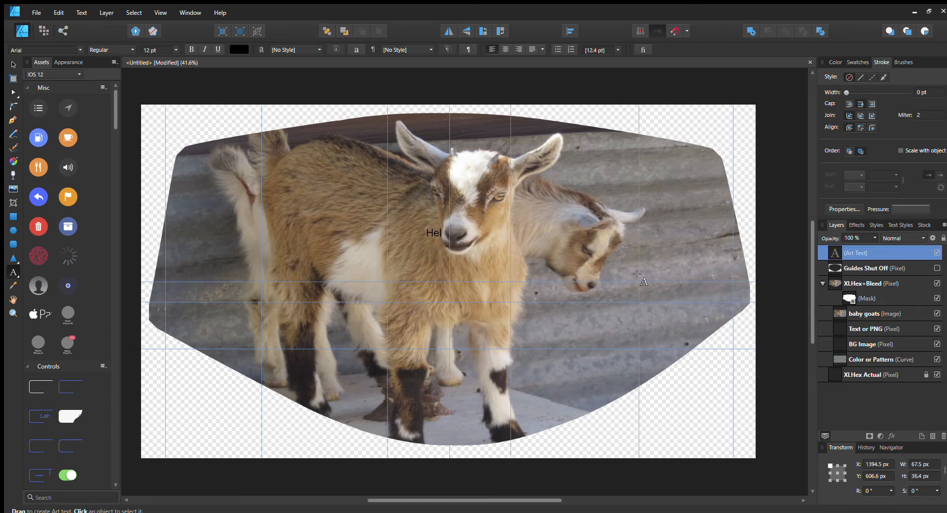
pyautogui.press('BackSpace')
pyautogui.press('BackSpace')
pyautogui.write('lo')
pyautogui.press('Escape')
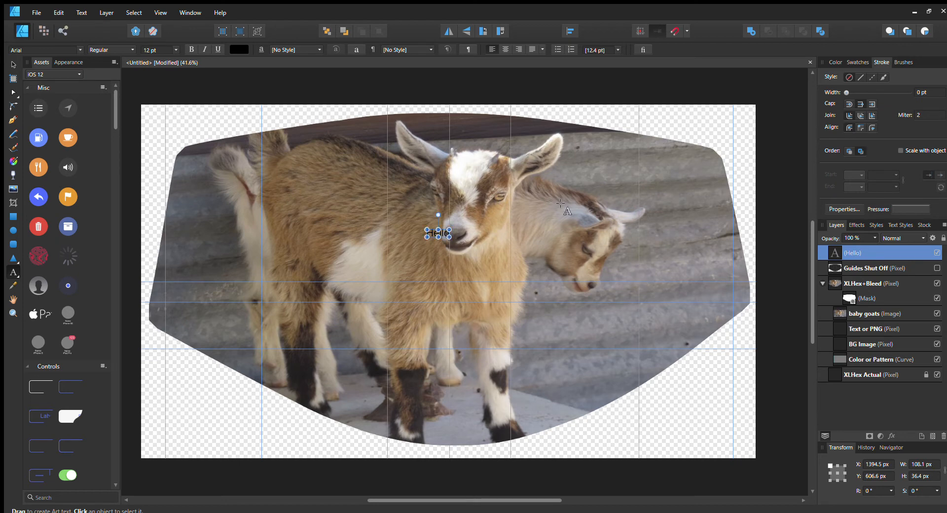
# Enlarge the Hello text to about 115.6 pt and centre it on the template, with the Guides Shut Off layer shown
pyautogui.moveTo(448, 237); pyautogui.dragTo(640, 315)
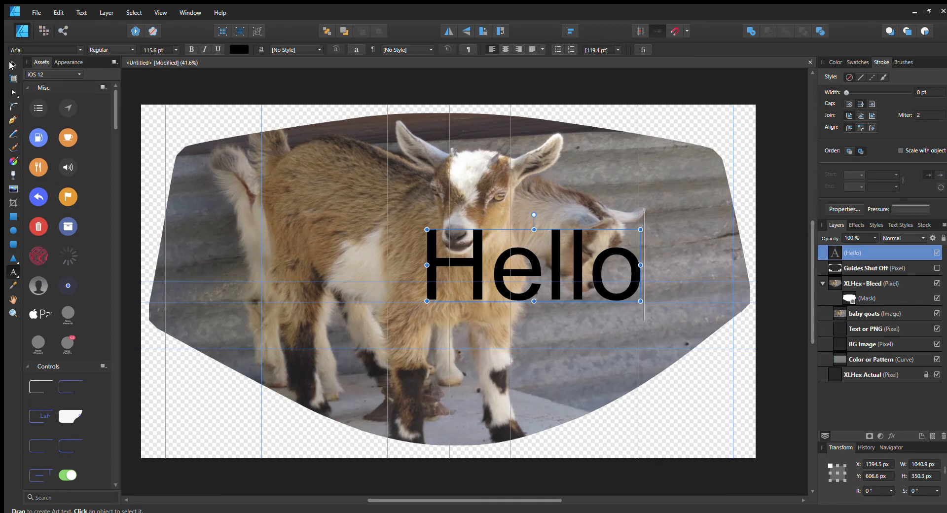
pyautogui.click(9, 65)
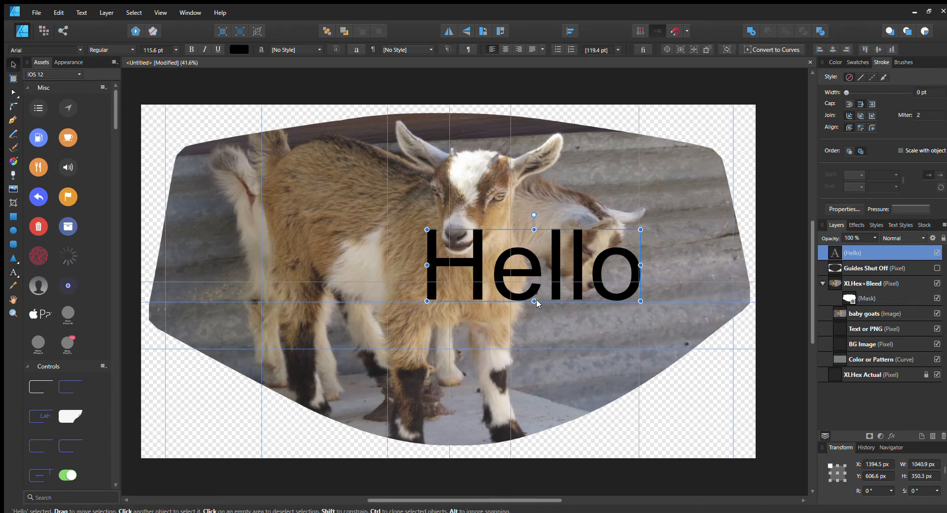
pyautogui.moveTo(554, 258); pyautogui.dragTo(469, 278)
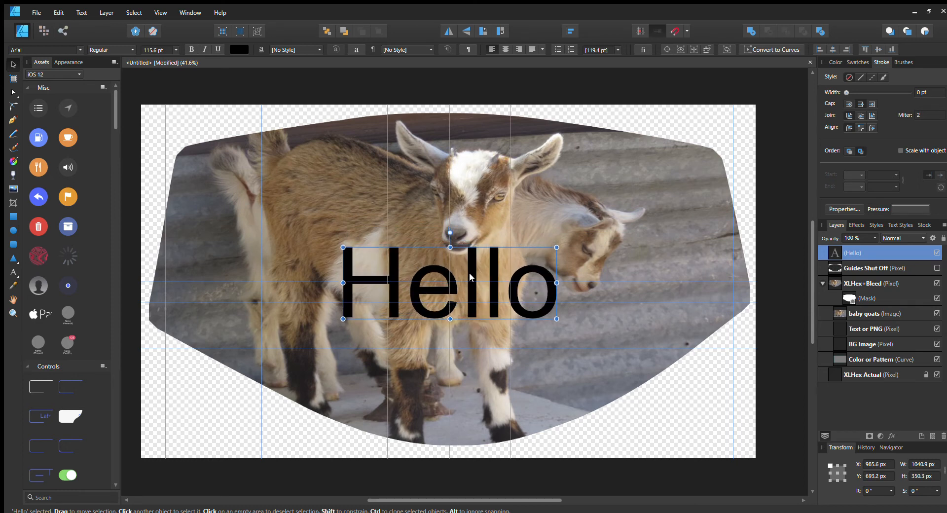
pyautogui.click(935, 267)
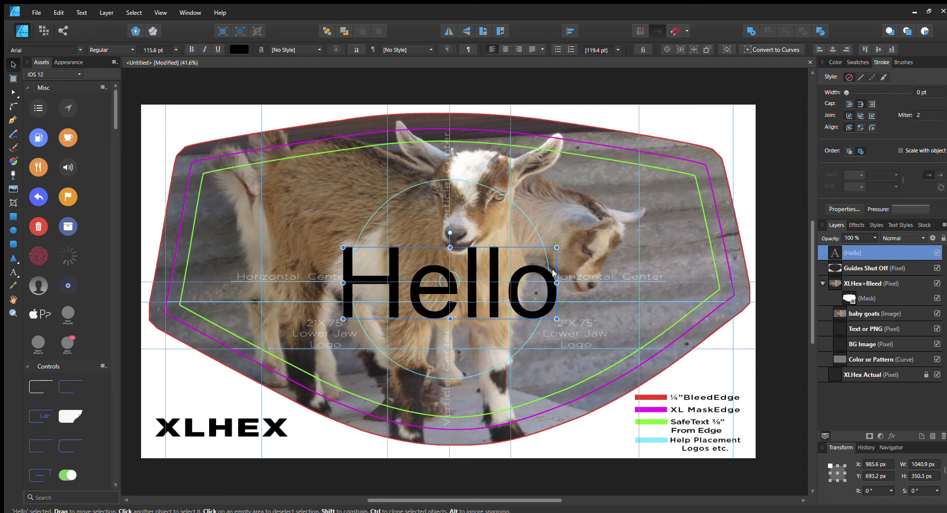
pyautogui.moveTo(541, 291); pyautogui.dragTo(545, 293)
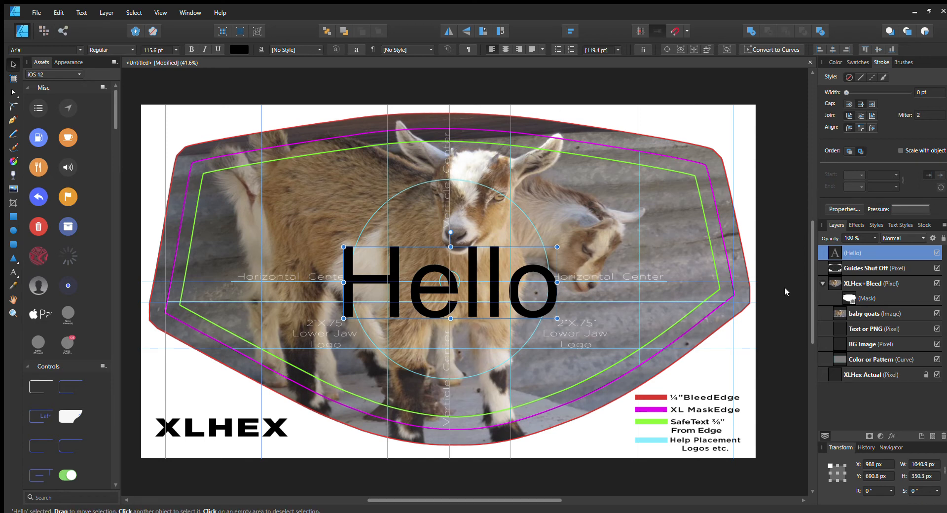
# Hide the baby goats image and move it out of XLHex+Bleed to the top of the layer stack
pyautogui.click(823, 283)
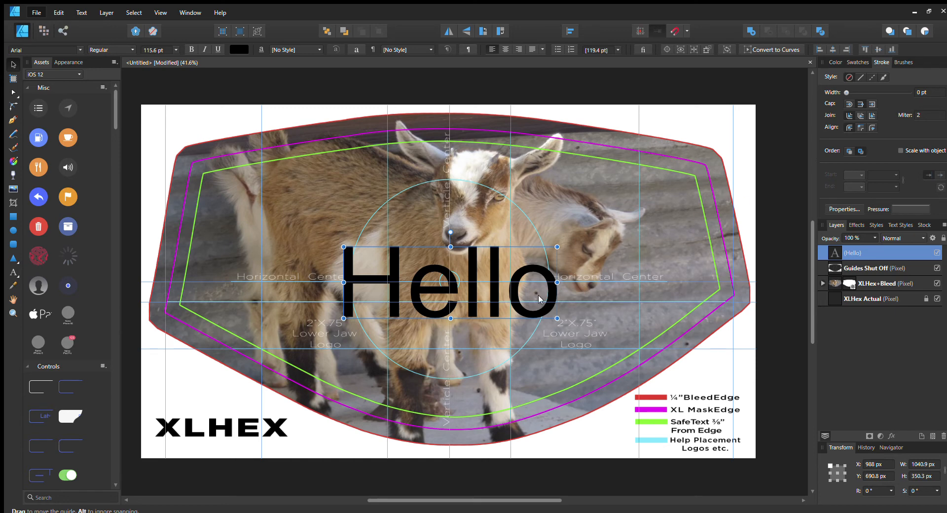
pyautogui.click(772, 142)
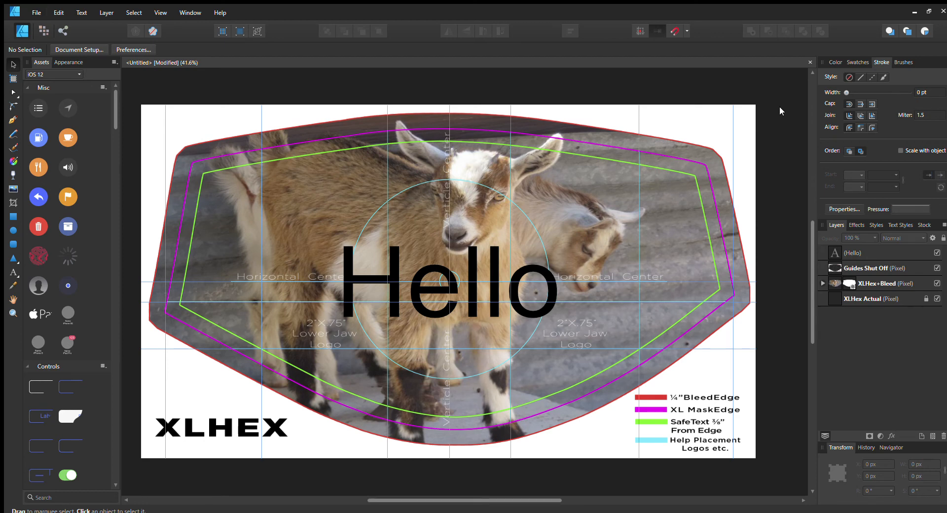
pyautogui.click(821, 283)
pyautogui.click(936, 314)
pyautogui.moveTo(907, 312); pyautogui.dragTo(902, 237)
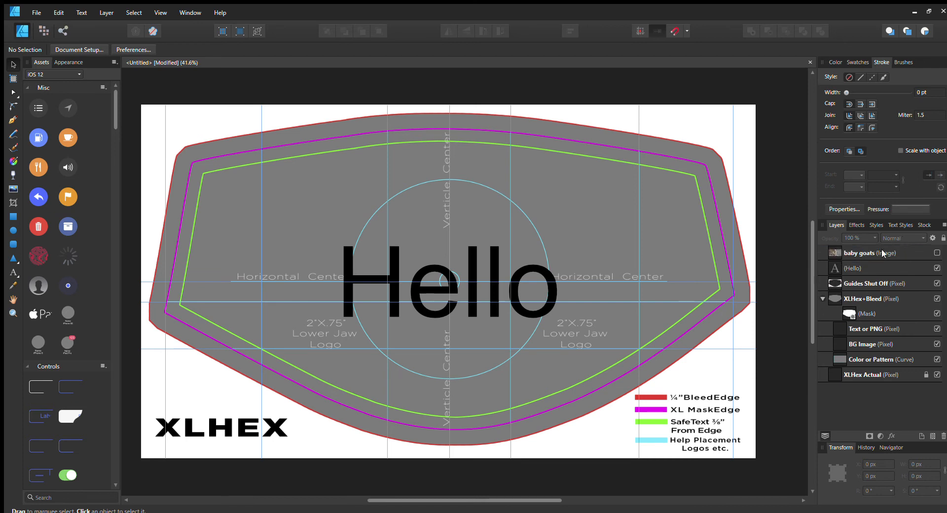
pyautogui.click(822, 298)
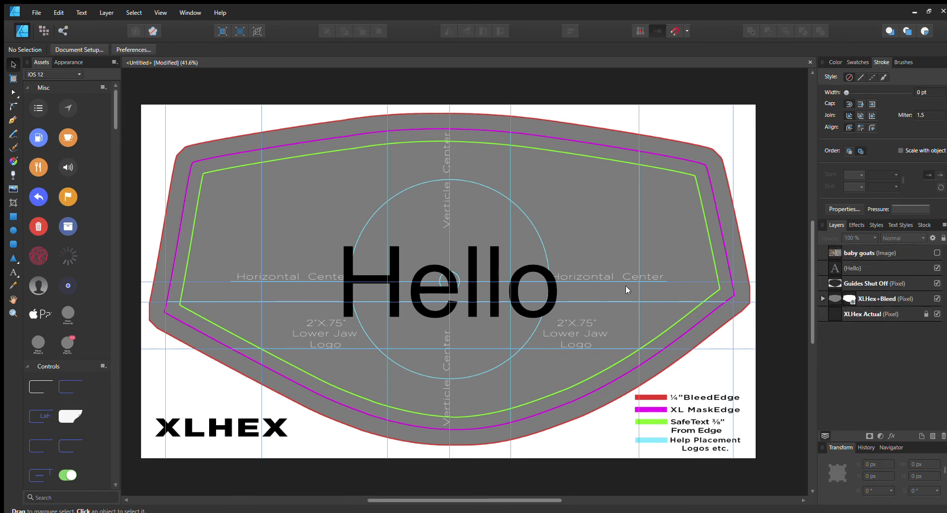
# Expand the XLHex+Bleed layer to review its mask, text, background image and colour layers
pyautogui.click(821, 299)
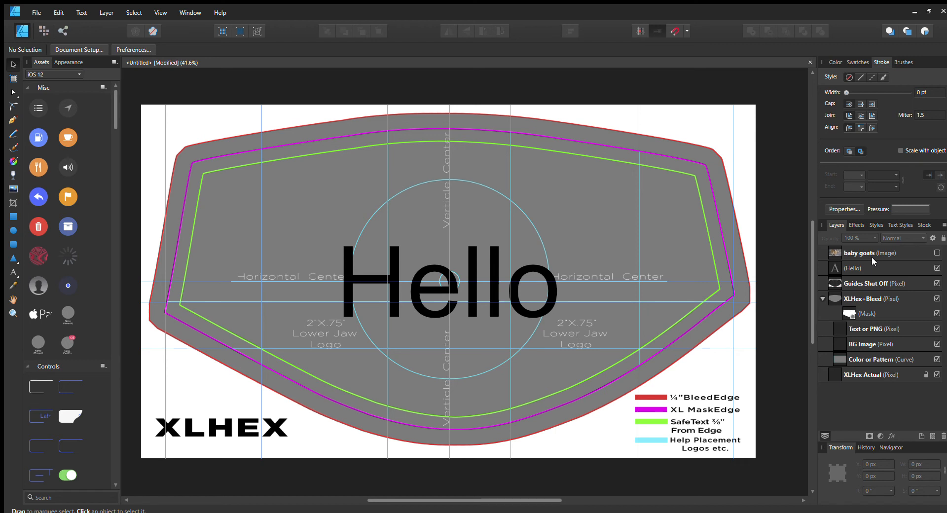
pyautogui.click(818, 296)
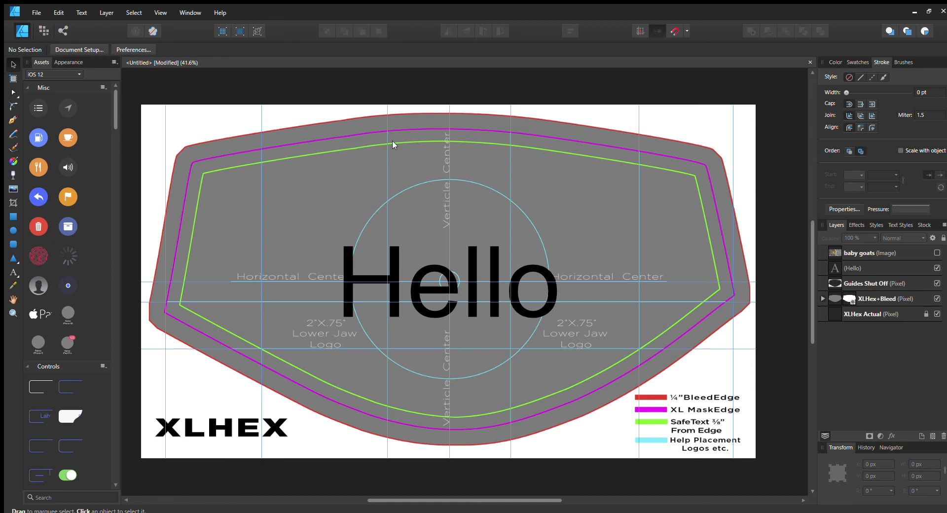
pyautogui.click(822, 298)
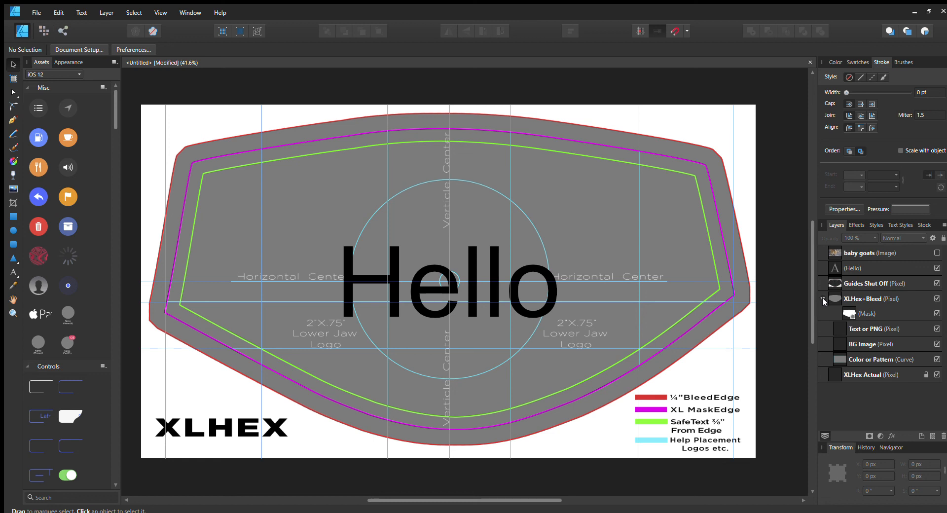
# Show the baby goats image and nest it inside the XLHex+Bleed layer, directly below its mask
pyautogui.click(820, 298)
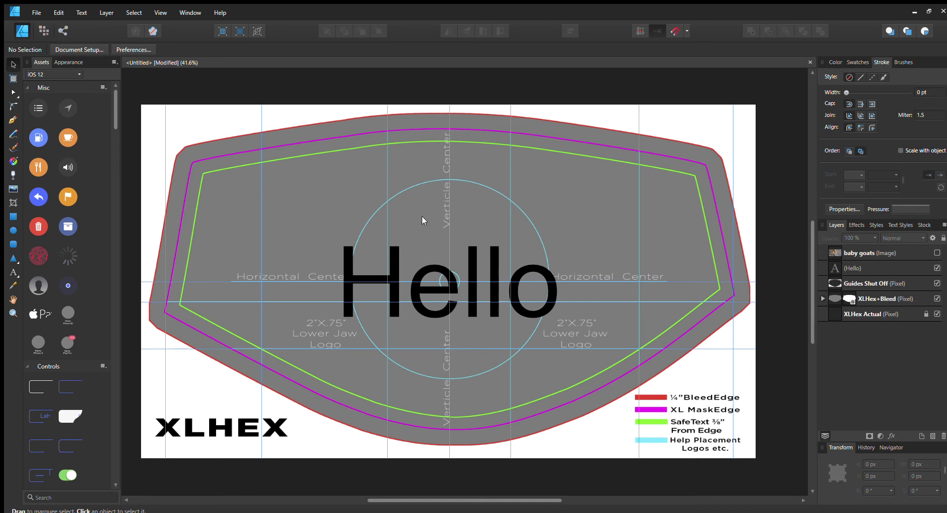
pyautogui.click(937, 252)
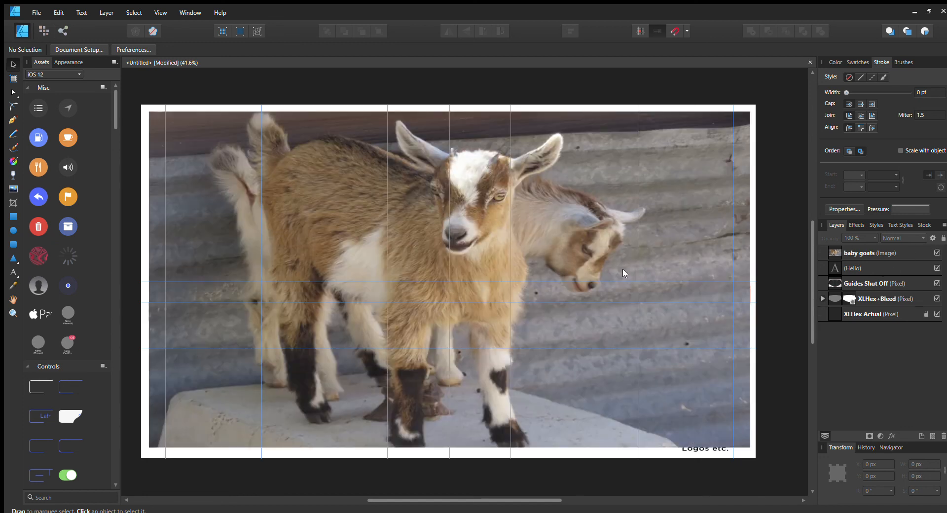
pyautogui.click(822, 298)
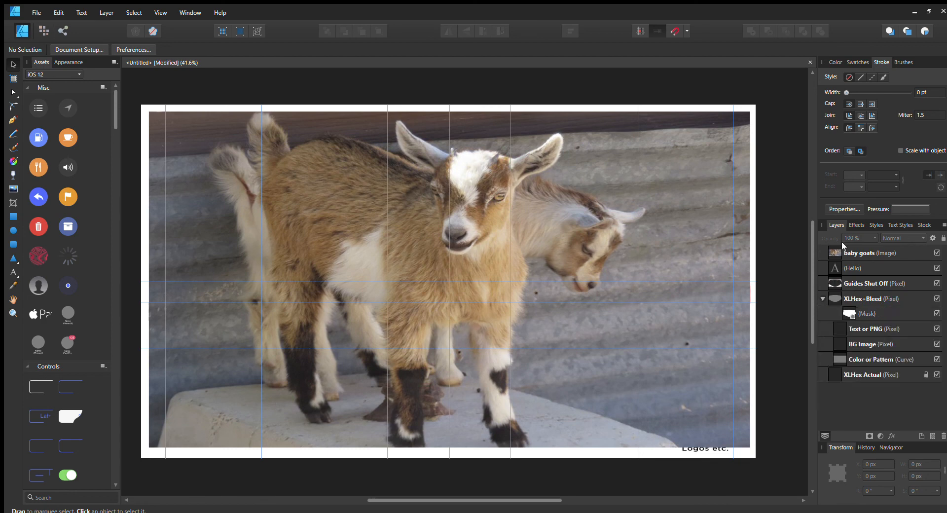
pyautogui.moveTo(842, 323)
pyautogui.mouseDown()
pyautogui.moveTo(837, 299)
pyautogui.moveTo(849, 302)
pyautogui.moveTo(841, 322)
pyautogui.moveTo(845, 303)
pyautogui.mouseUp()
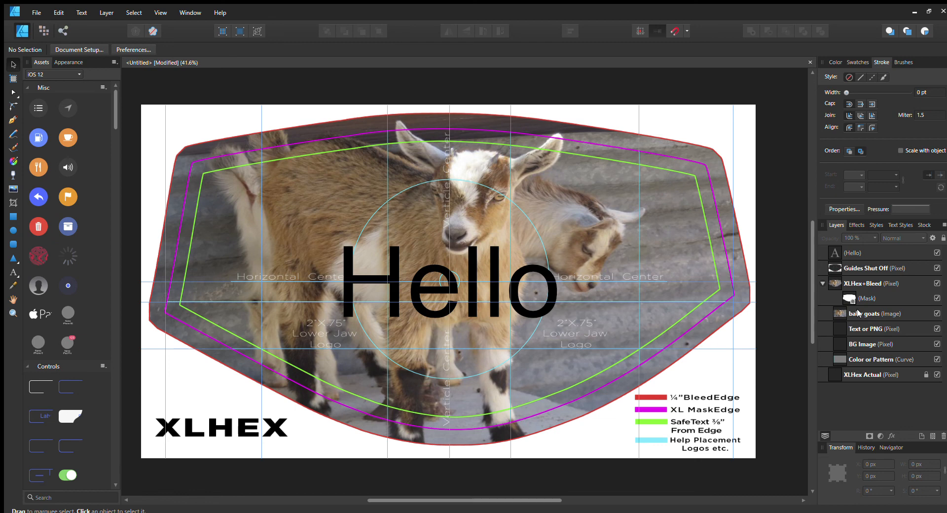
# Move the baby goats image out of XLHex+Bleed to the top of the layer stack and collapse the XLHex+Bleed layer
pyautogui.moveTo(849, 314)
pyautogui.mouseDown()
pyautogui.moveTo(838, 315)
pyautogui.moveTo(839, 362)
pyautogui.moveTo(838, 312)
pyautogui.mouseUp()
pyautogui.moveTo(843, 314); pyautogui.dragTo(838, 240)
pyautogui.click(824, 296)
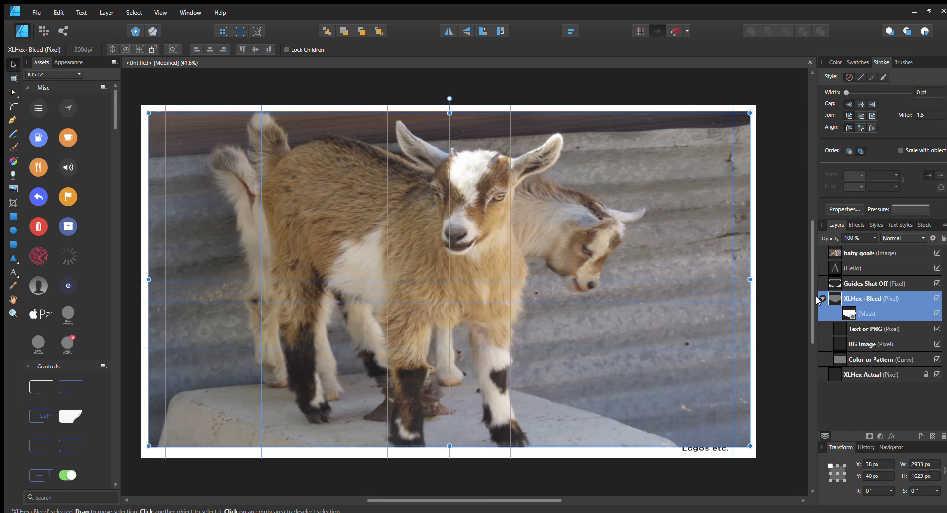
pyautogui.click(819, 297)
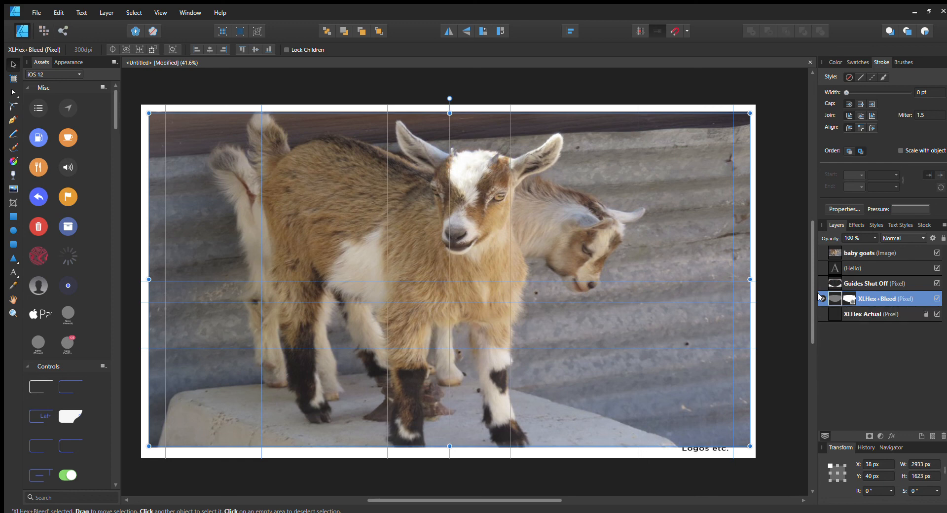